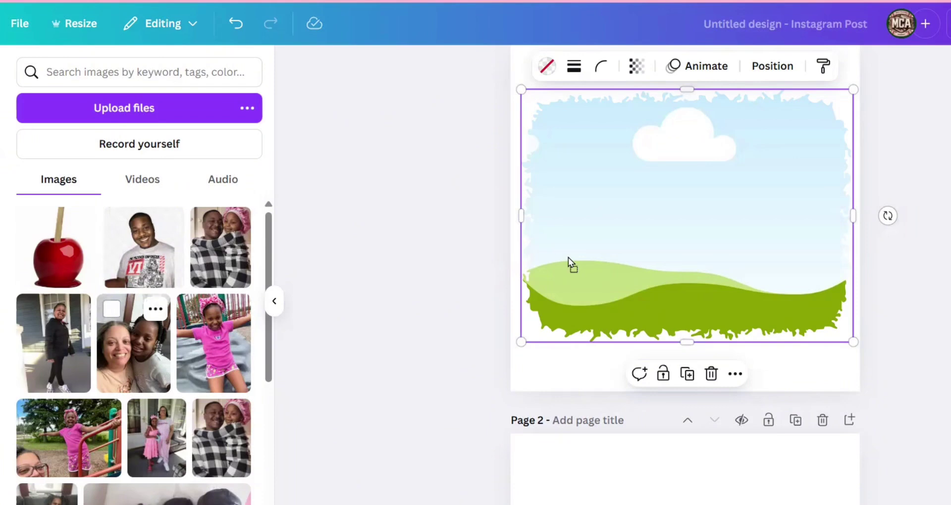
Step: Fill the rough-edged frame on page 1 with the photo of the man and girl hugging, and reposition it so both faces show
left_click_drag(222, 433, 664, 236)
double_click(665, 236)
left_click_drag(663, 320, 664, 411)
left_click(920, 332)
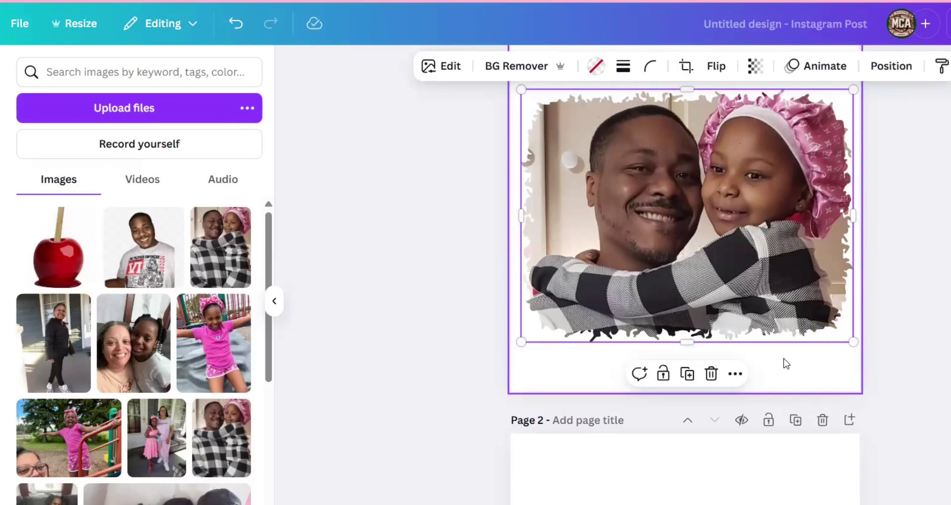
Step: Select blank page 2, search the Canva apps for "frame" and open Image to Frame
left_click(722, 446)
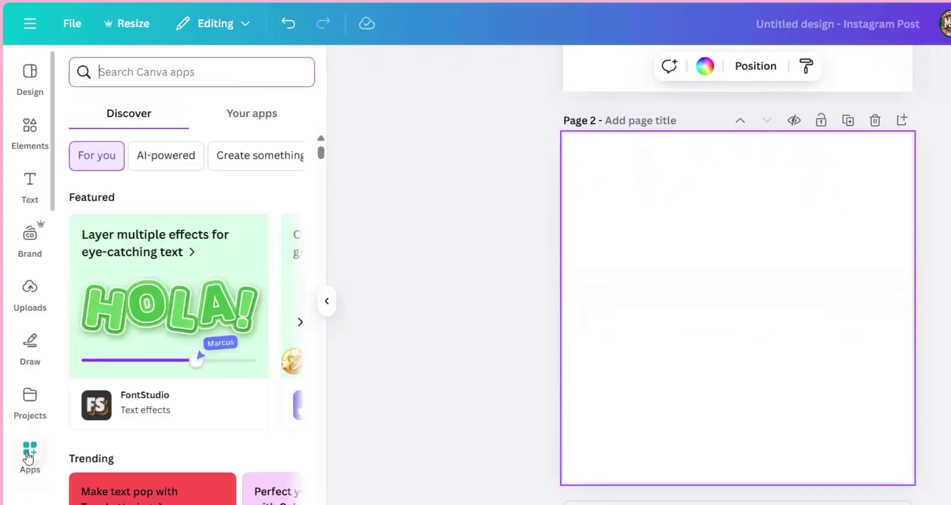
left_click(28, 456)
left_click(170, 85)
type("frame")
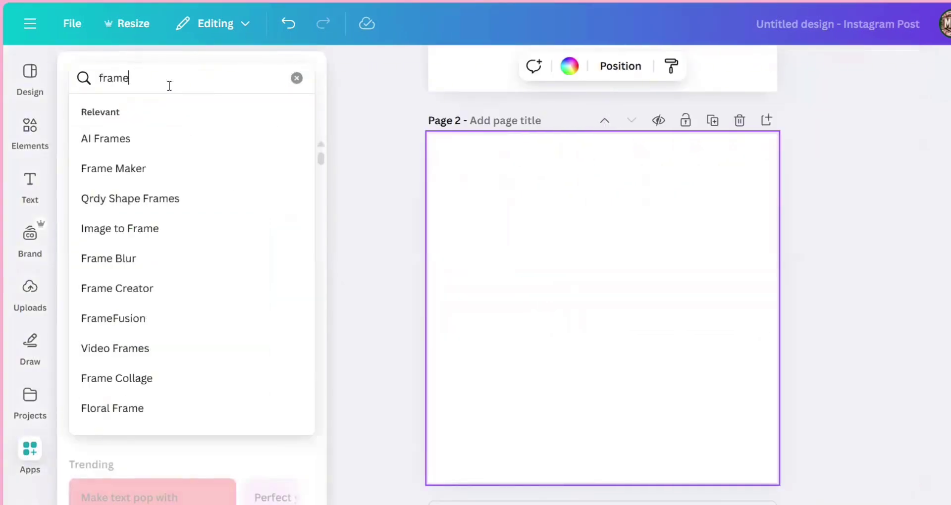
key("Return")
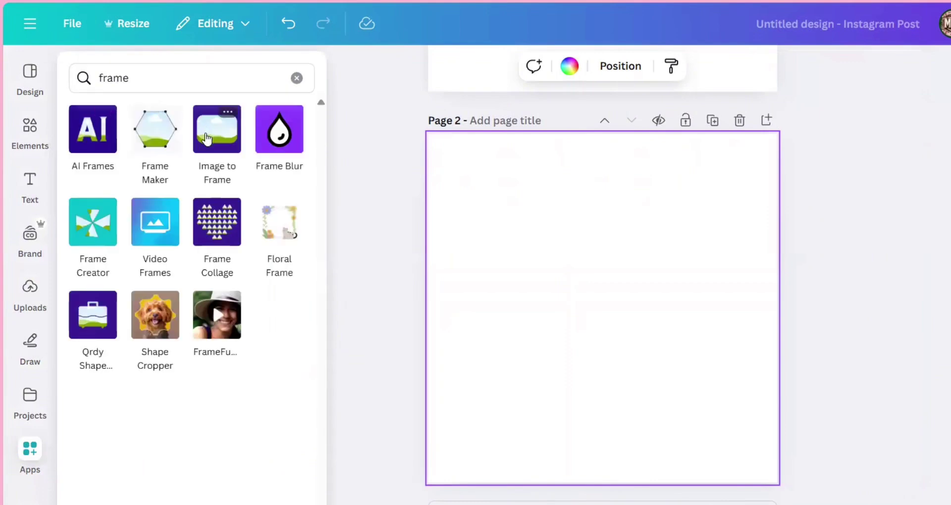
left_click(215, 141)
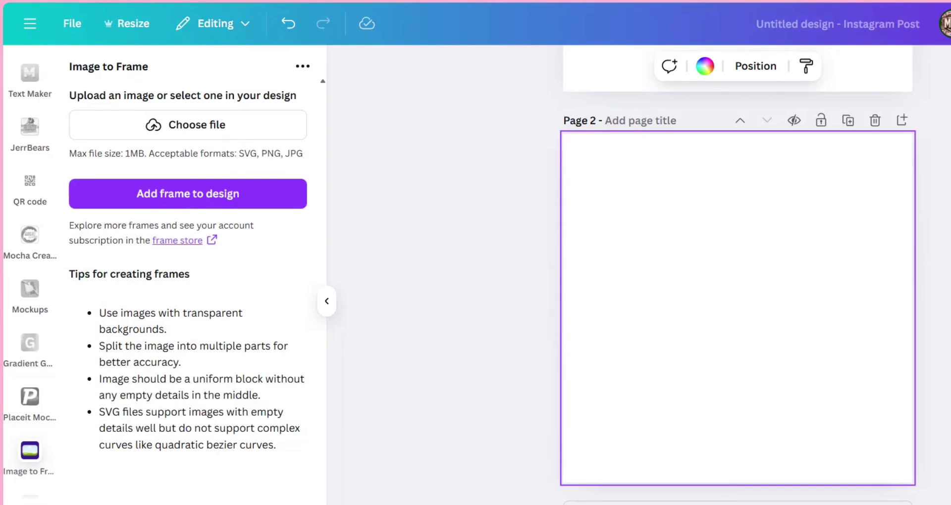
Step: Place the black splatter heart image on page 2, enlarge it, and convert it to a frame
scroll(930, 145, "up", 6)
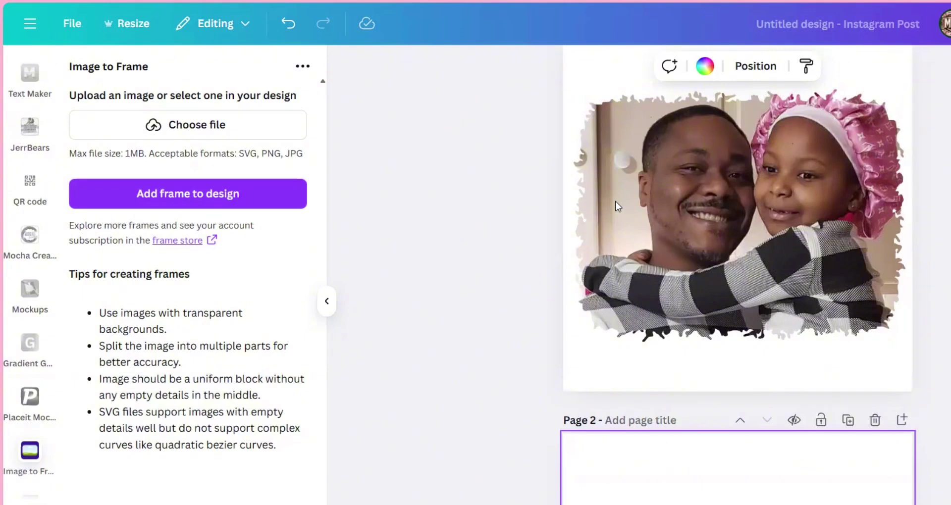
left_click(238, 194)
scroll(664, 342, "up", 3)
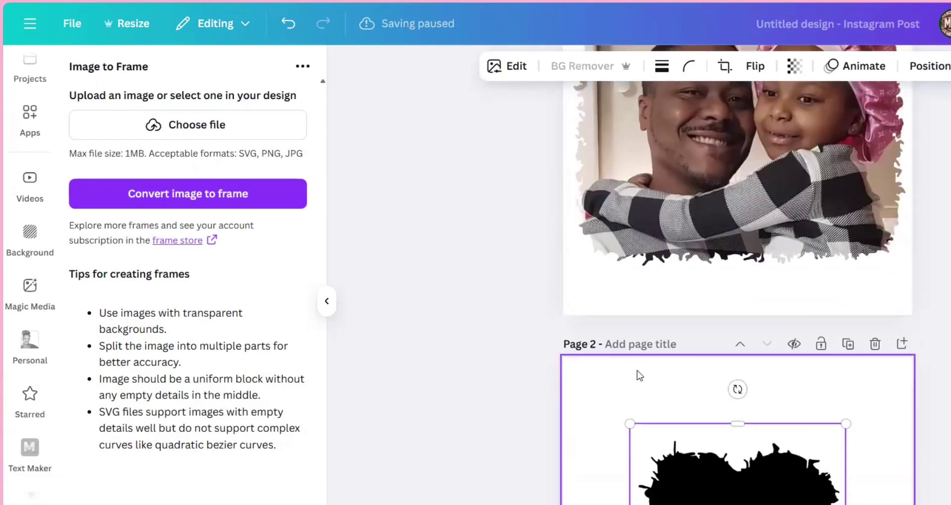
scroll(640, 307, "down", 5)
left_click_drag(629, 199, 604, 155)
left_click_drag(714, 293, 738, 318)
left_click_drag(602, 174, 577, 149)
left_click(156, 197)
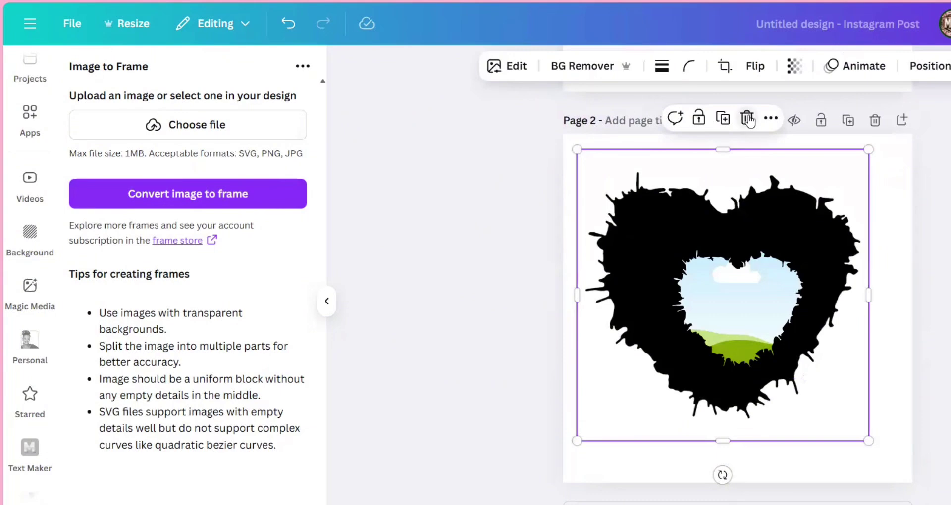
Step: Delete the original black heart image and enlarge the heart frame to nearly fill page 2
left_click(752, 119)
left_click_drag(742, 289, 651, 209)
left_click_drag(724, 291, 884, 468)
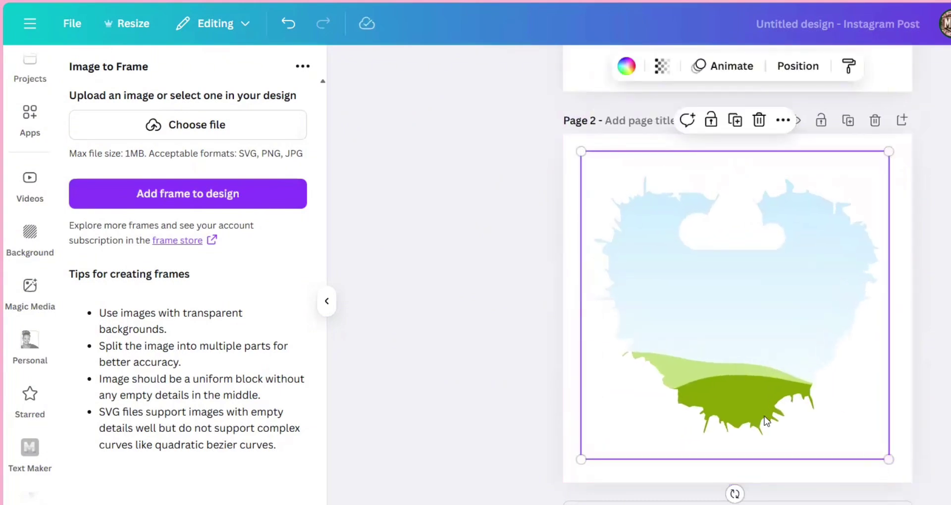
Step: Fill the heart frame with the uploaded photo of the man and girl hugging, and enlarge the frame to cover page 2
scroll(38, 264, "up", 5)
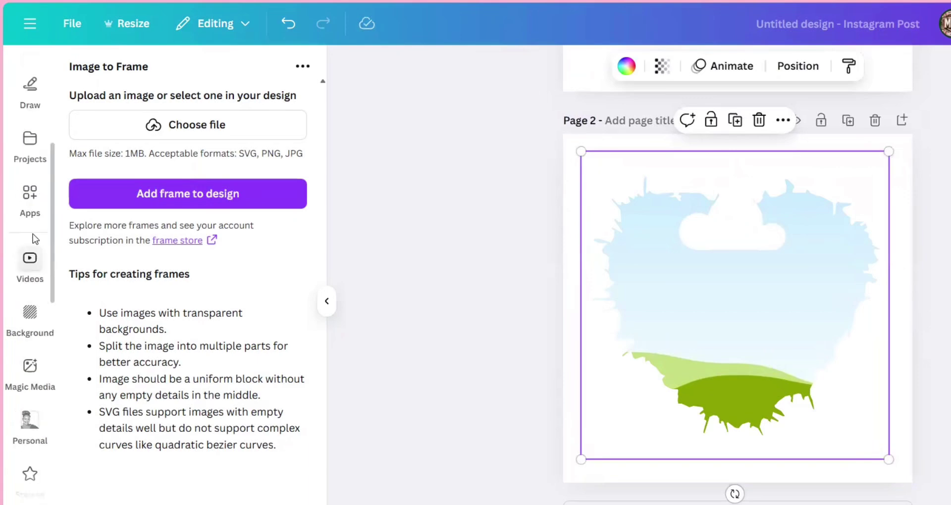
left_click(30, 91)
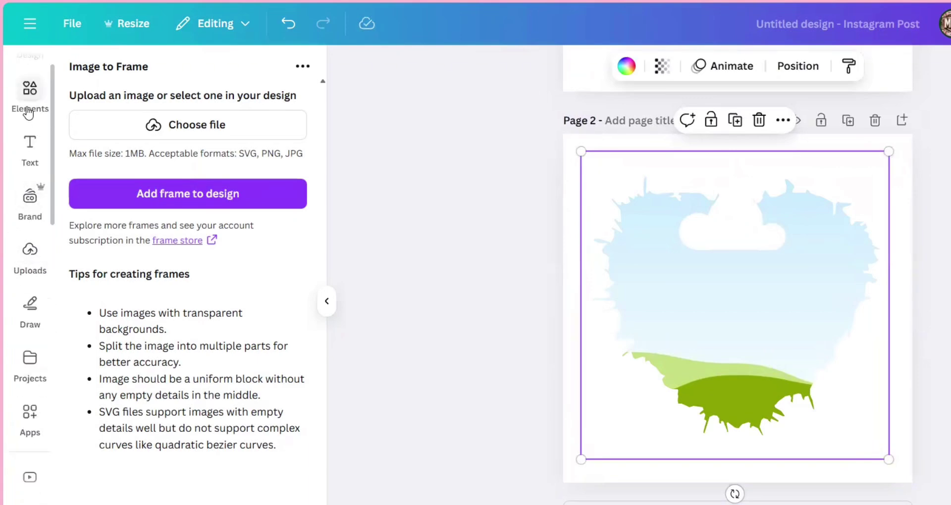
left_click(30, 251)
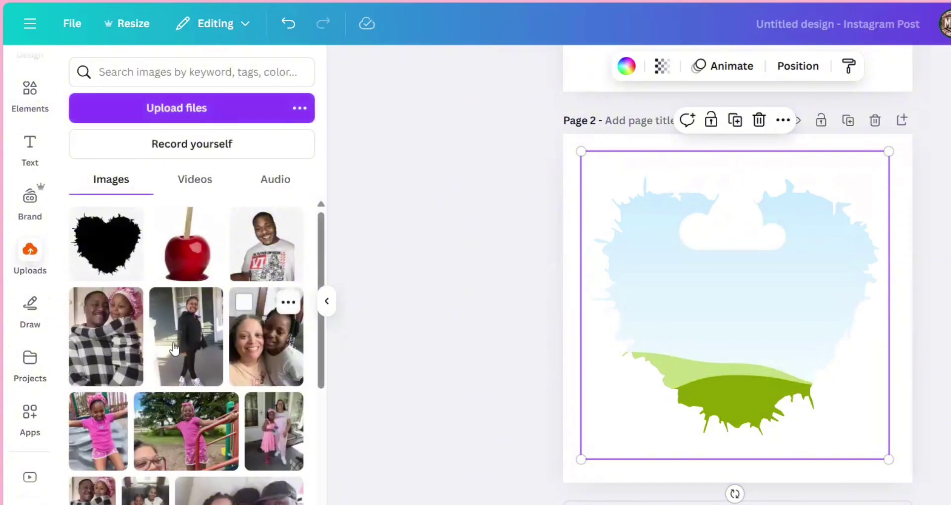
left_click_drag(672, 334, 702, 320)
double_click(701, 304)
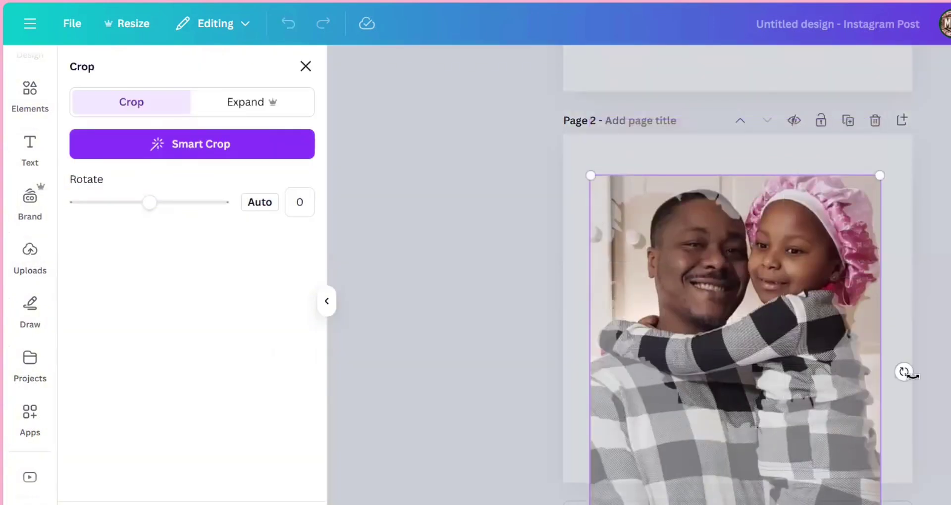
left_click(927, 378)
left_click_drag(584, 153, 529, 97)
left_click_drag(703, 255, 715, 264)
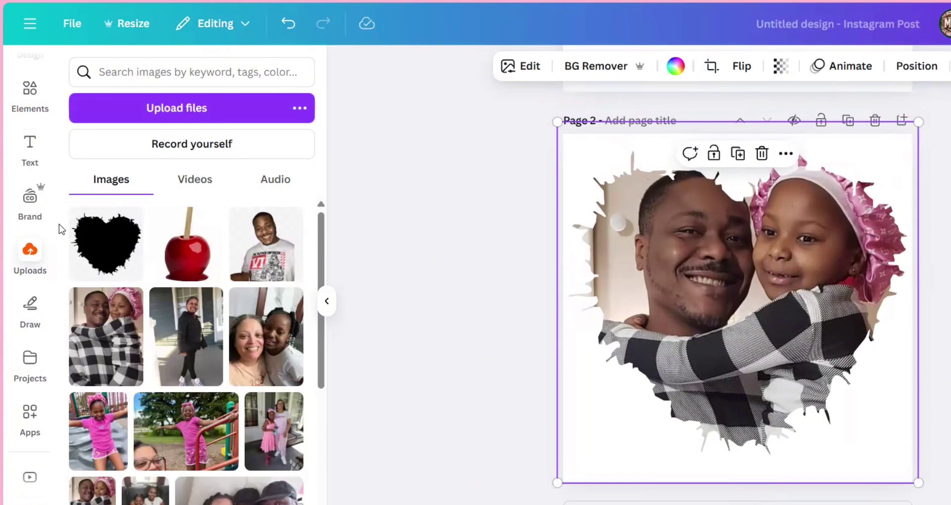
Step: Add a blank third page and open the Image to Frame app
left_click(24, 427)
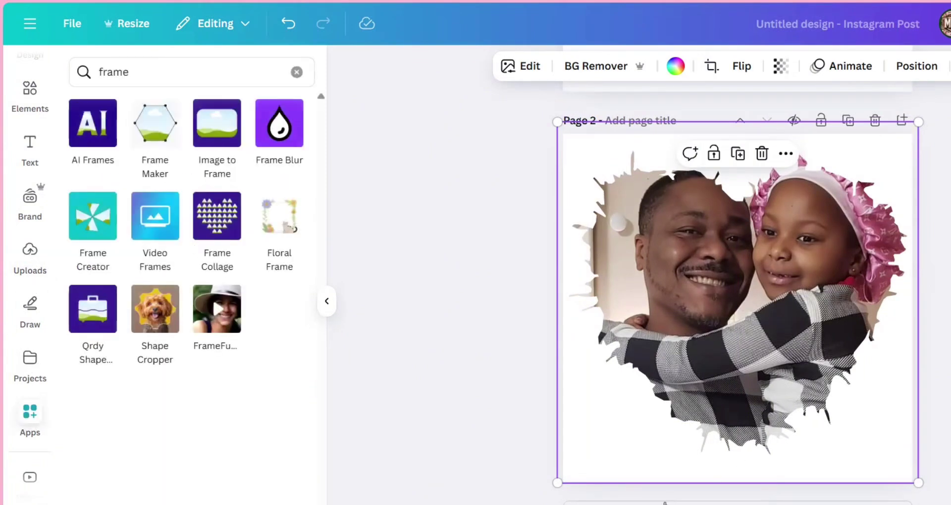
left_click(734, 500)
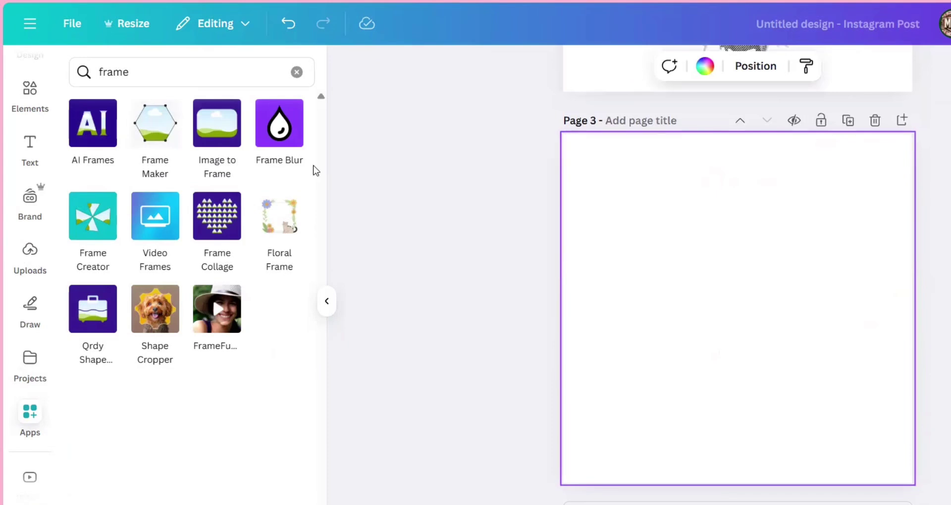
left_click(217, 119)
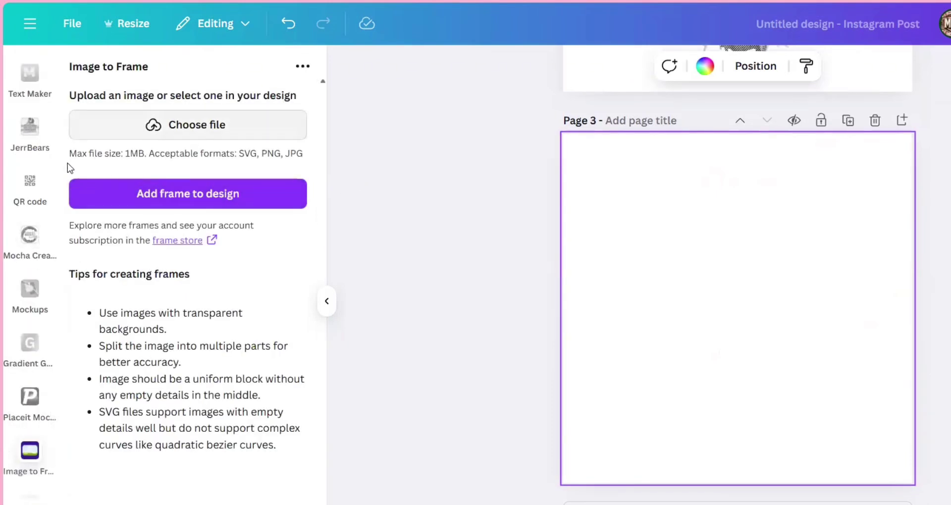
Step: Place the uploaded cut-out photo of the man in the graphic T-shirt on page 3 and enlarge it to fill the page
scroll(30, 191, "up", 10)
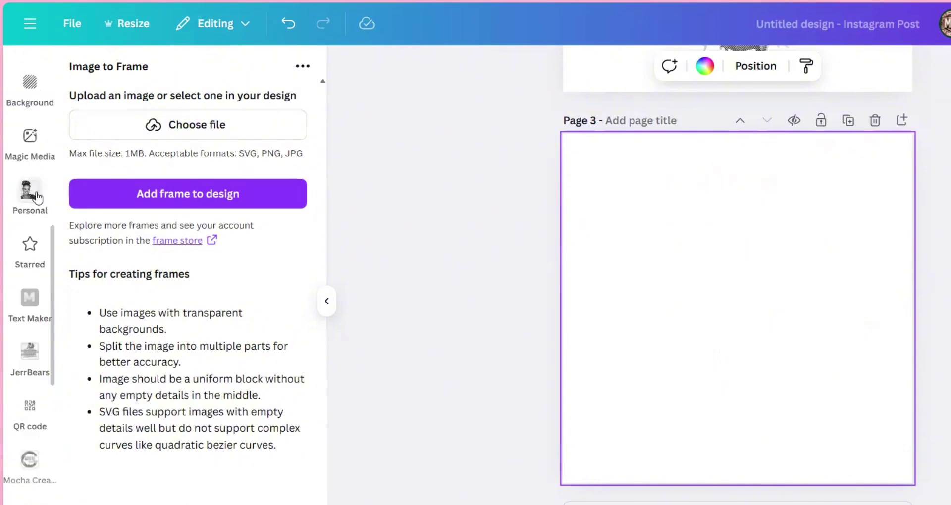
left_click(28, 124)
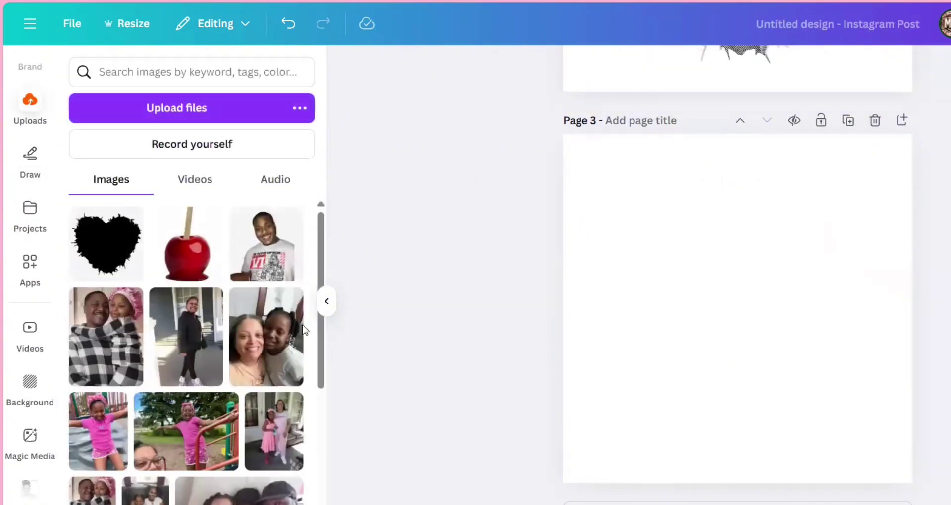
left_click(266, 244)
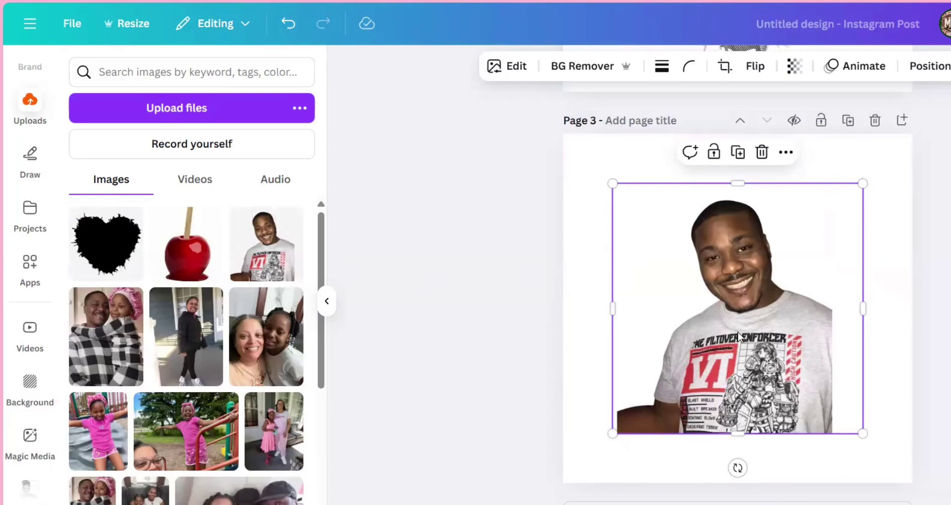
left_click_drag(727, 314, 693, 265)
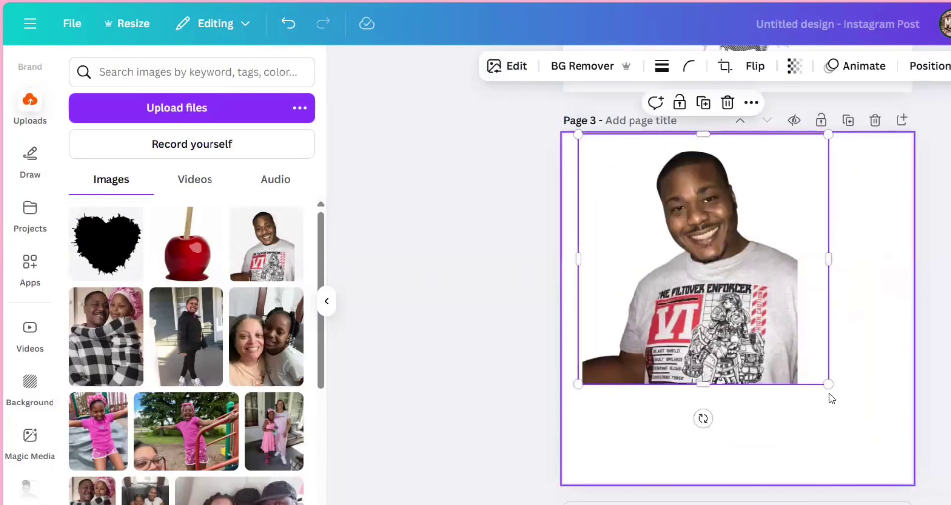
left_click_drag(827, 385, 927, 483)
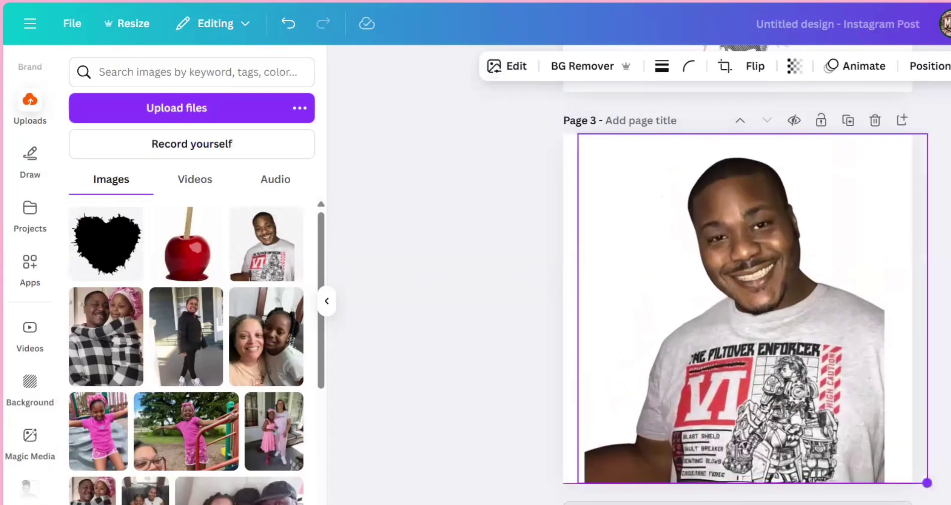
mouse_move(842, 411)
left_mouse_down()
mouse_move(857, 413)
mouse_move(843, 411)
left_mouse_up()
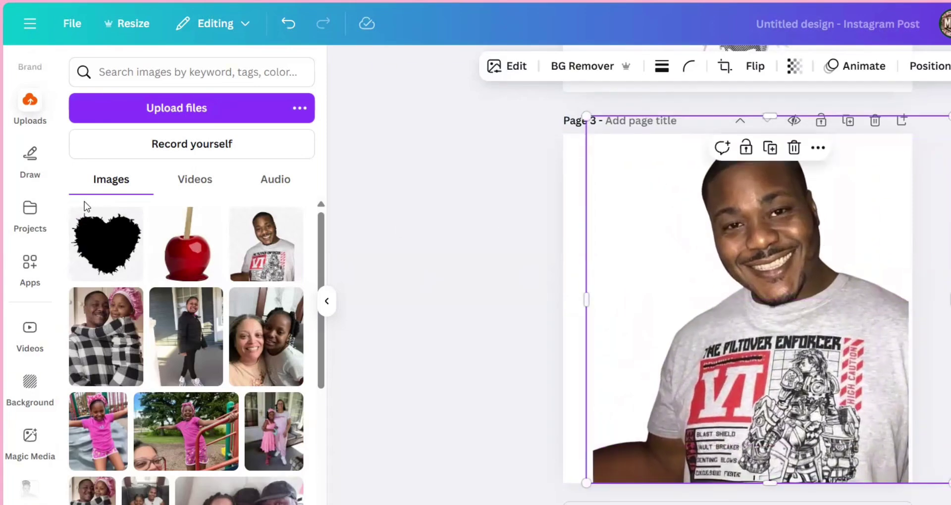
Step: Convert the man's cut-out photo on page 3 to a frame with Image to Frame
scroll(40, 342, "down", 10)
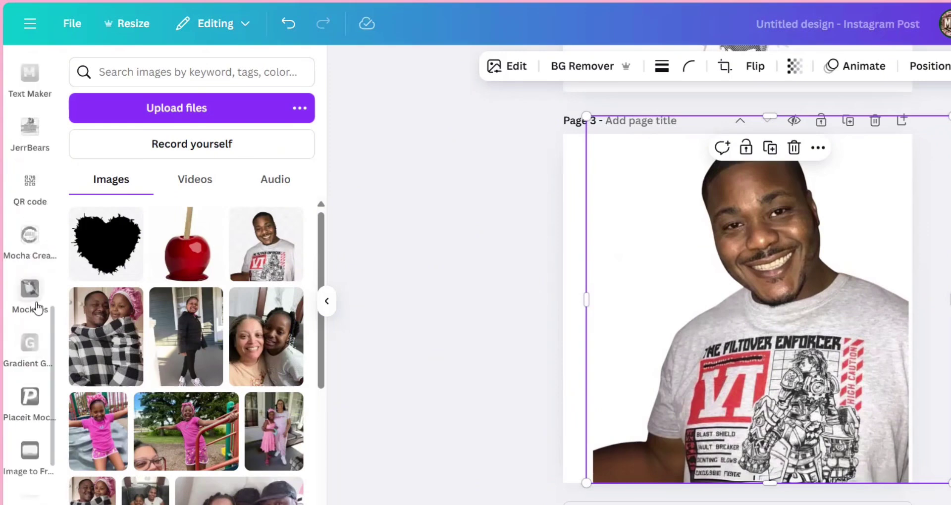
scroll(38, 308, "down", 3)
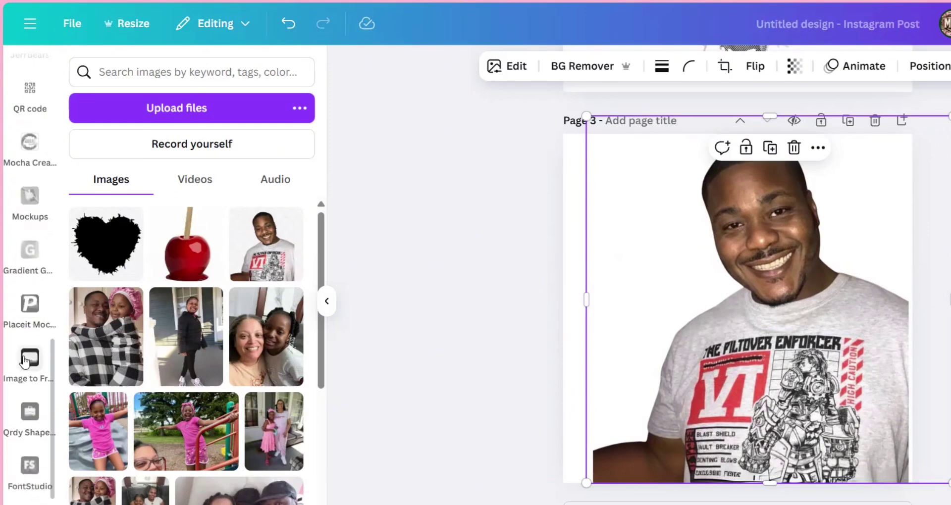
left_click(28, 354)
left_click(224, 192)
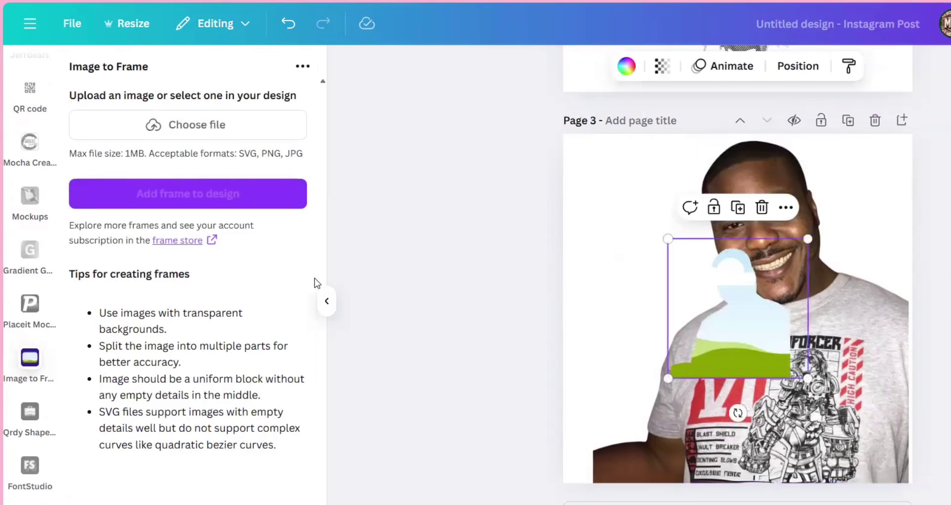
Step: Delete the original photo of the man and enlarge the silhouette frame to fill page 3
left_click(793, 204)
left_click(781, 175)
key("Delete")
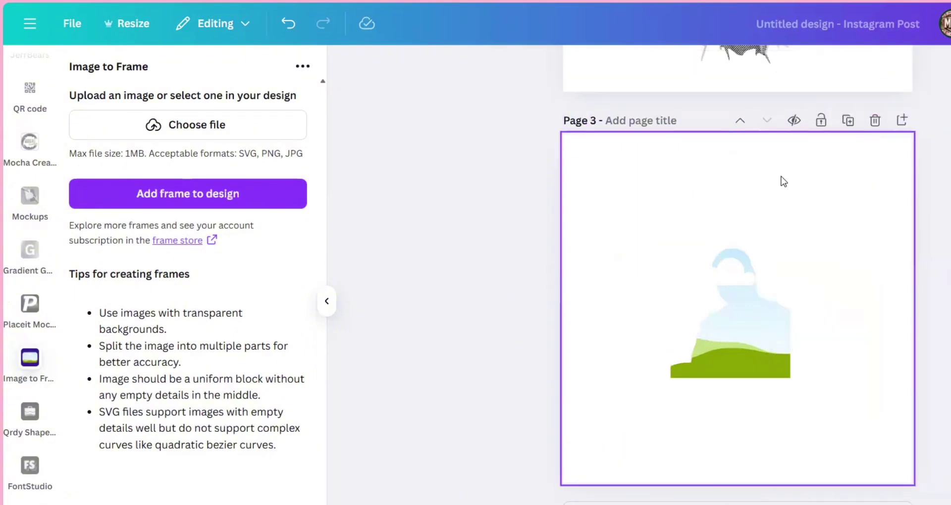
left_click_drag(722, 334, 640, 223)
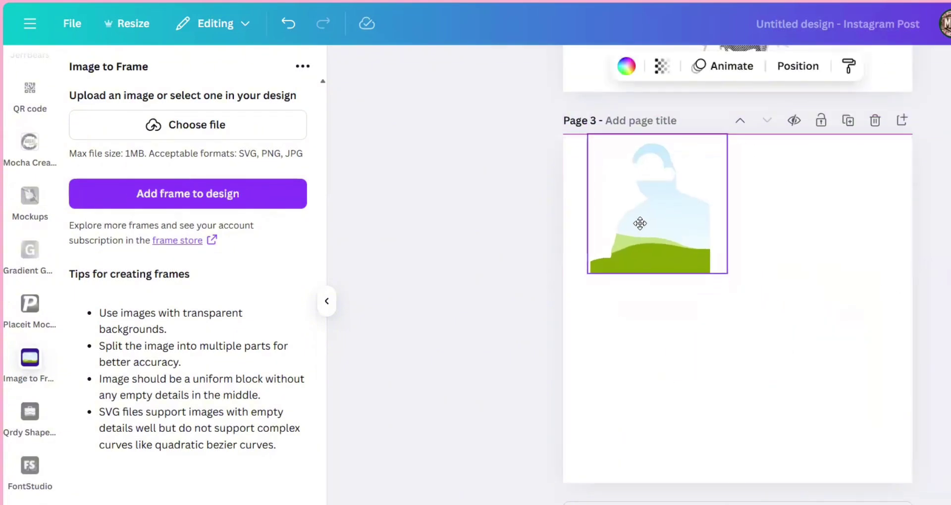
left_click_drag(727, 273, 950, 502)
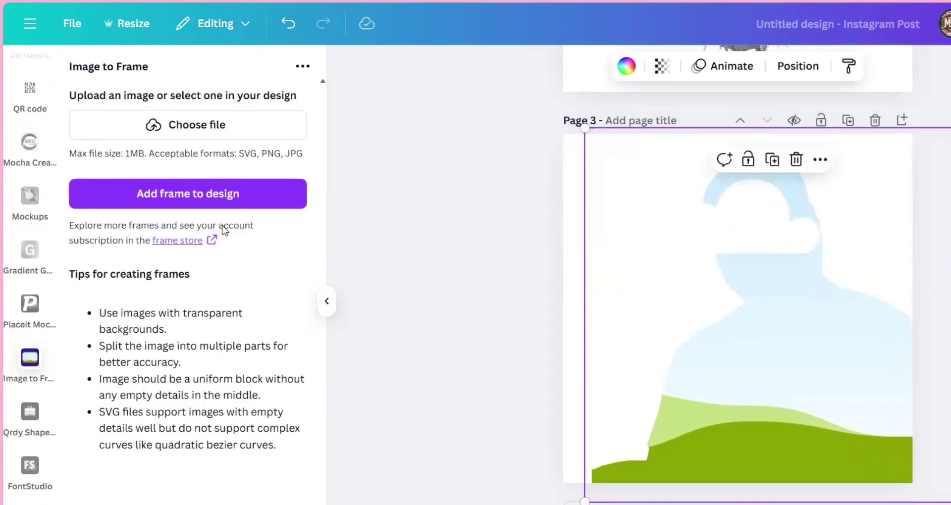
Step: Search the elements library for "city skyline"
scroll(33, 165, "up", 5)
scroll(32, 165, "up", 5)
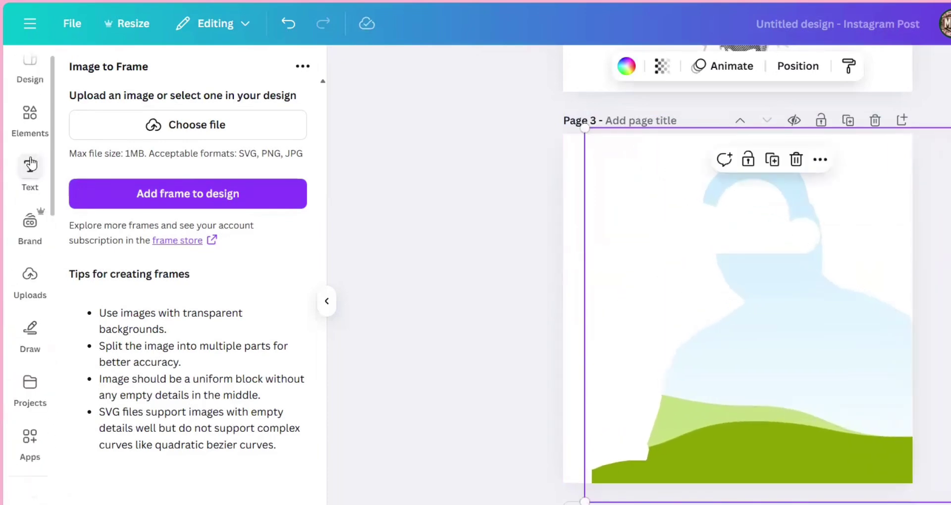
left_click(29, 130)
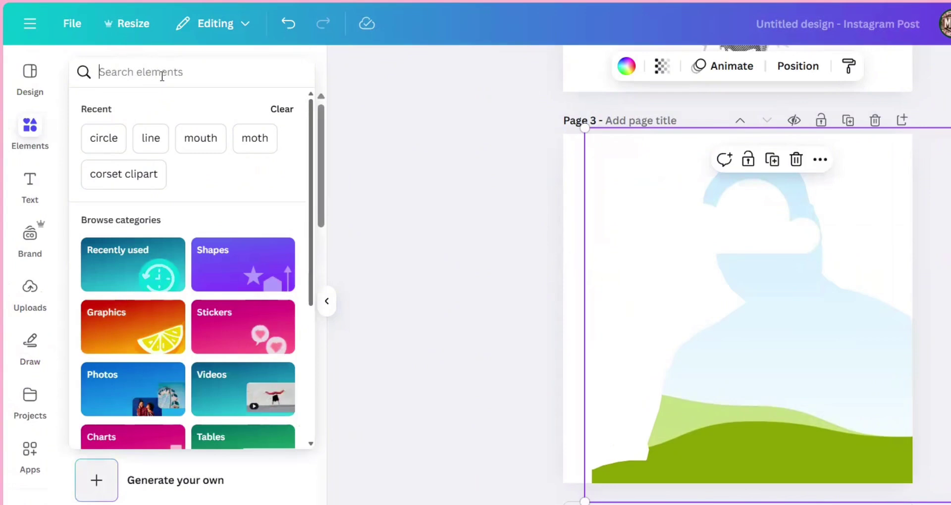
type("city s")
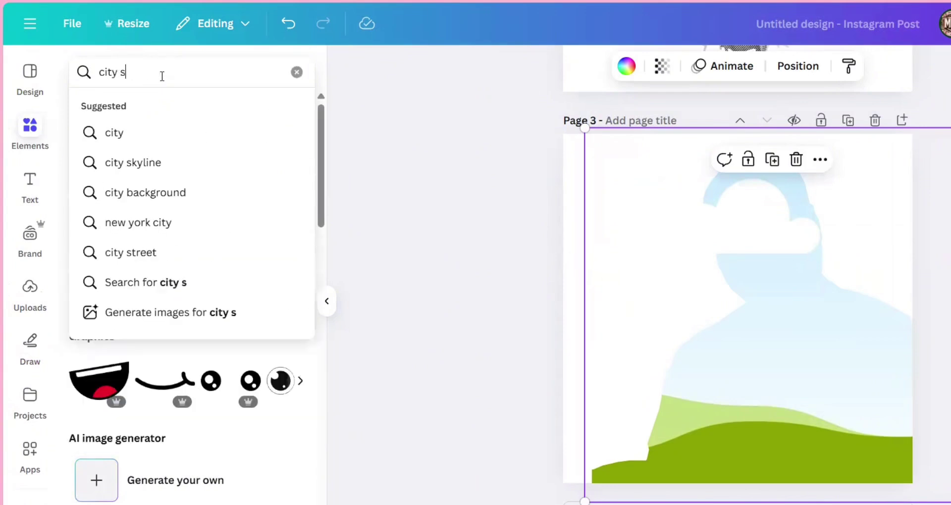
type("kyline")
key("Return")
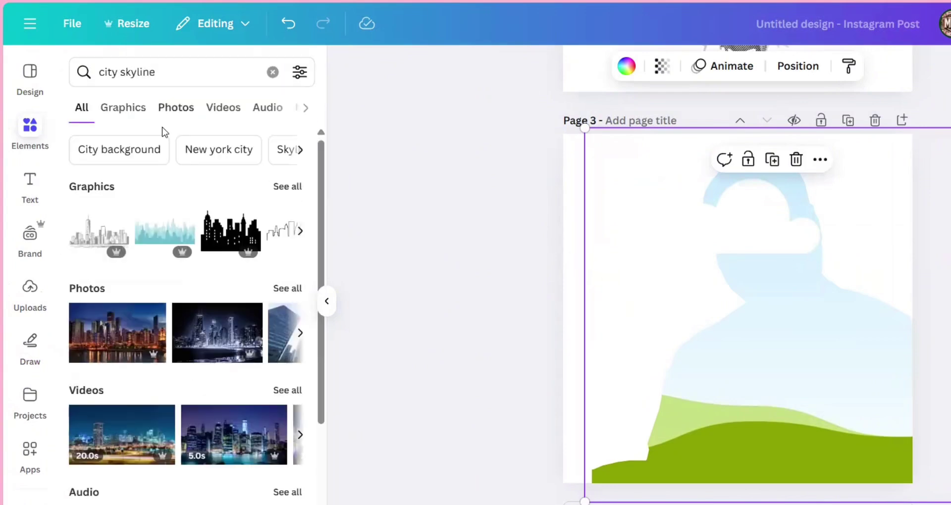
Step: Fill the silhouette frame with the blue-toned night skyline photo, and enlarge and shift it so the tall tower sits in the head
left_click(218, 343)
left_click_drag(726, 322, 795, 278)
double_click(794, 278)
left_click_drag(490, 153, 337, 92)
left_click_drag(668, 219, 858, 218)
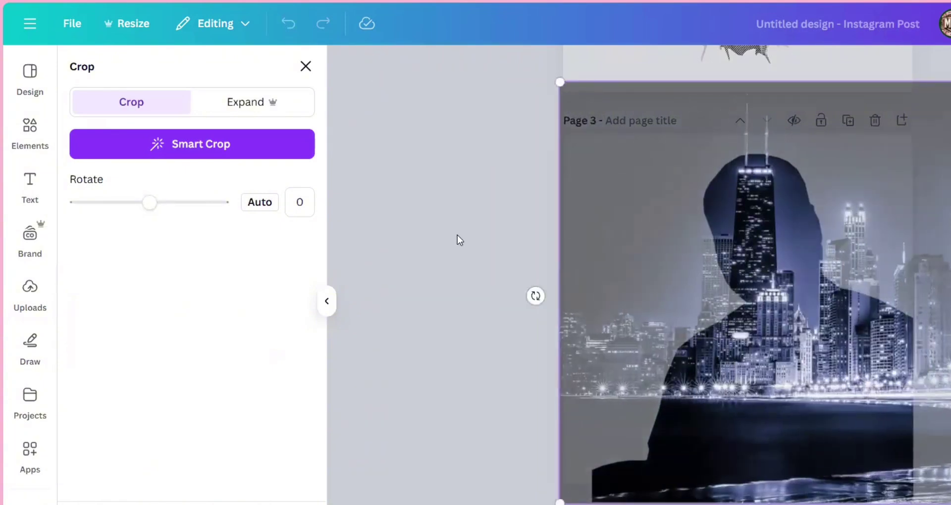
left_click(456, 234)
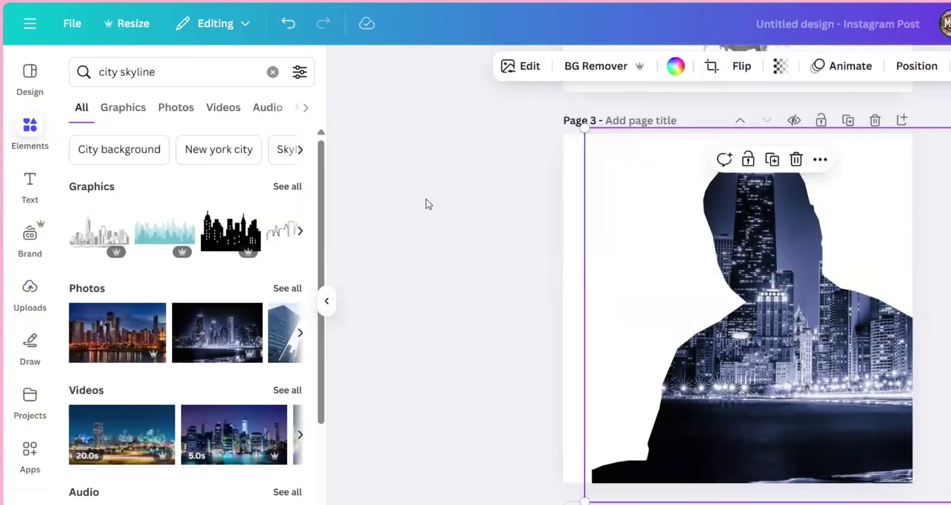
Step: Lock the skyline-filled silhouette frame and add the uploaded photo of the girl in the black jacket to page 3
left_click(820, 161)
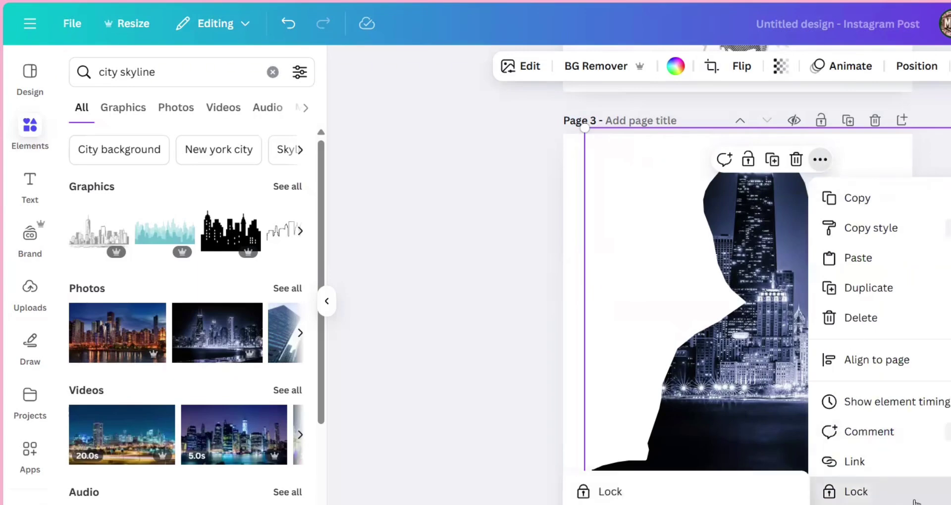
left_click(880, 493)
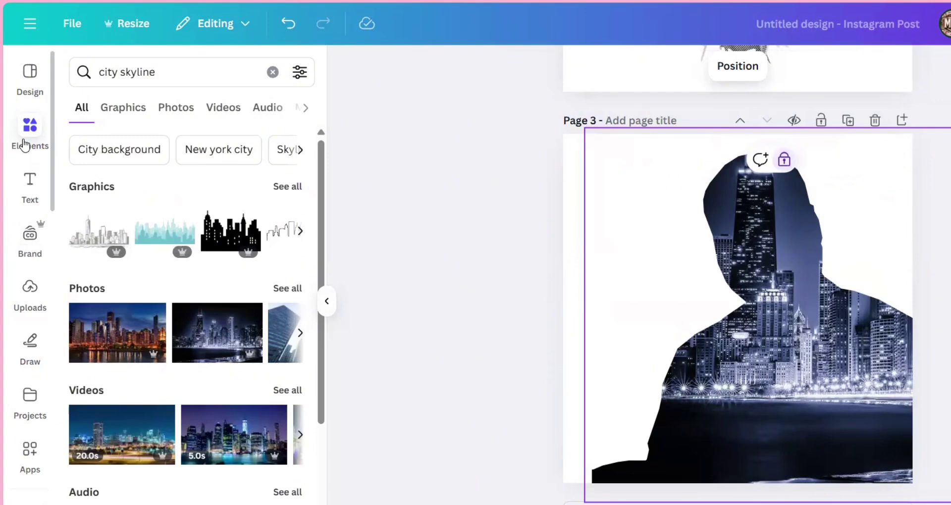
left_click(28, 297)
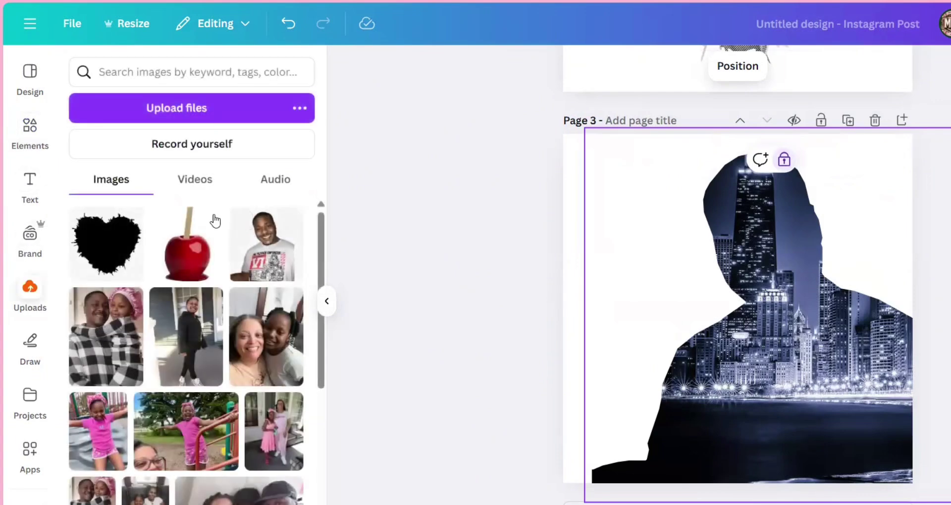
scroll(248, 278, "down", 2)
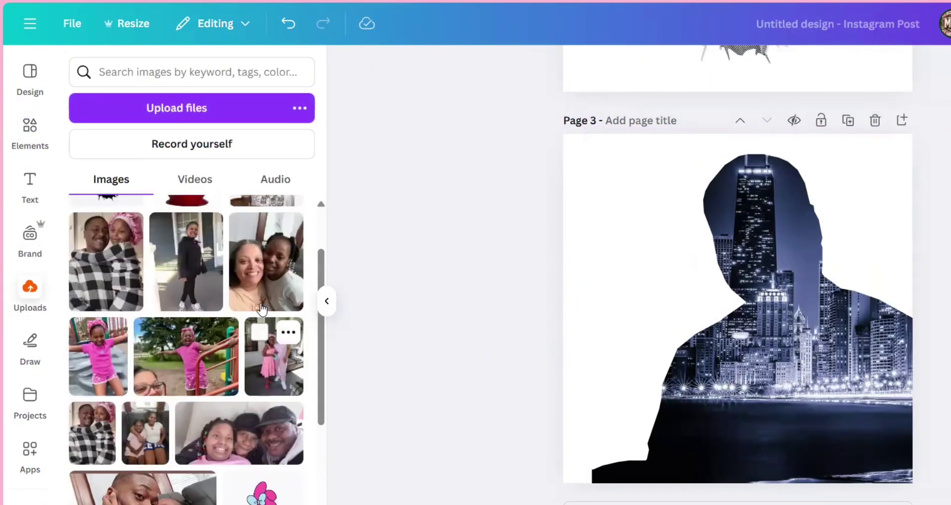
scroll(262, 310, "up", 2)
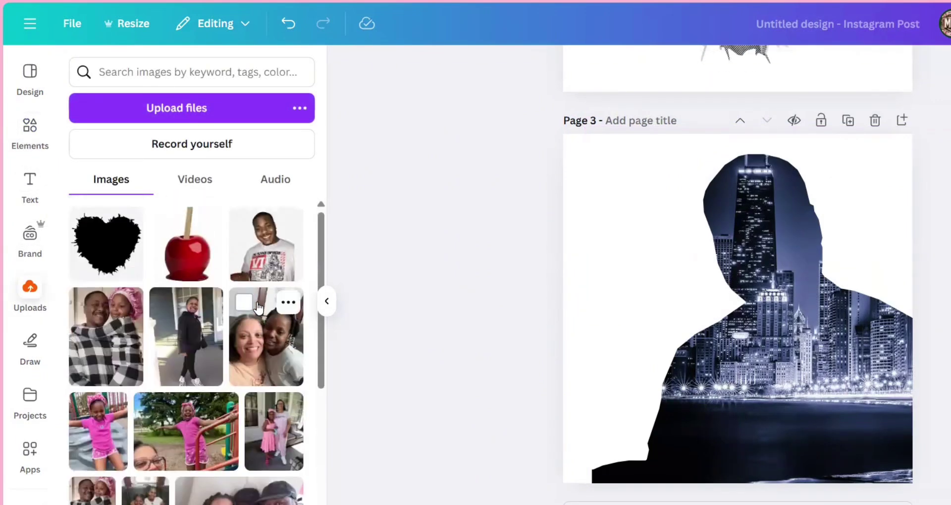
left_click(186, 329)
Step: Remove the background of the girl's photo, then enlarge it and align it to the bottom edge of page 3 over the silhouette
left_click(585, 69)
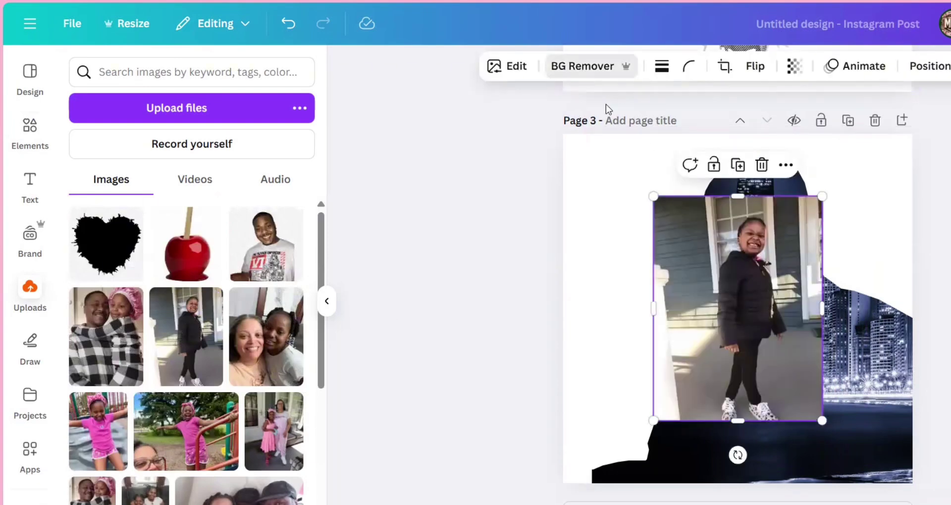
left_click_drag(841, 259, 891, 192)
left_click_drag(835, 275, 830, 273)
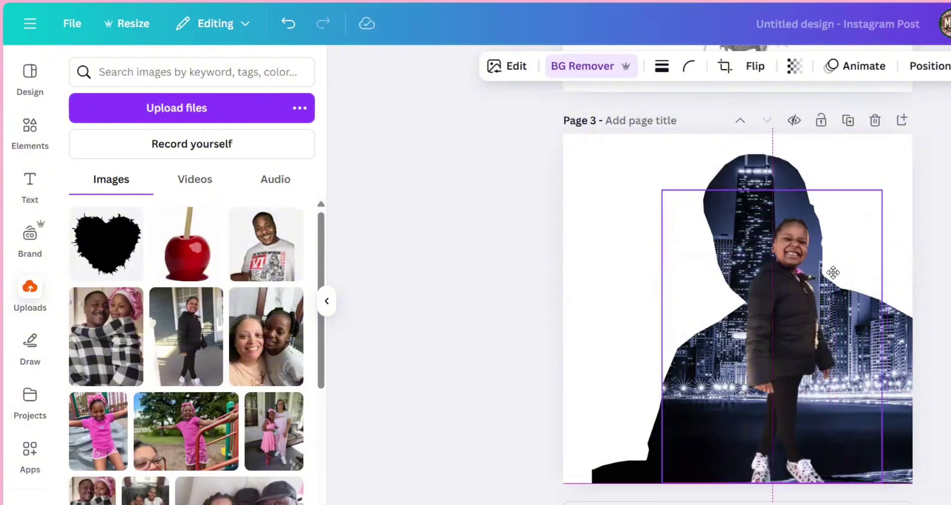
Step: Apply an Outline shadow effect to the girl's cut-out and set its color to white, #FFFFFF
left_click(492, 71)
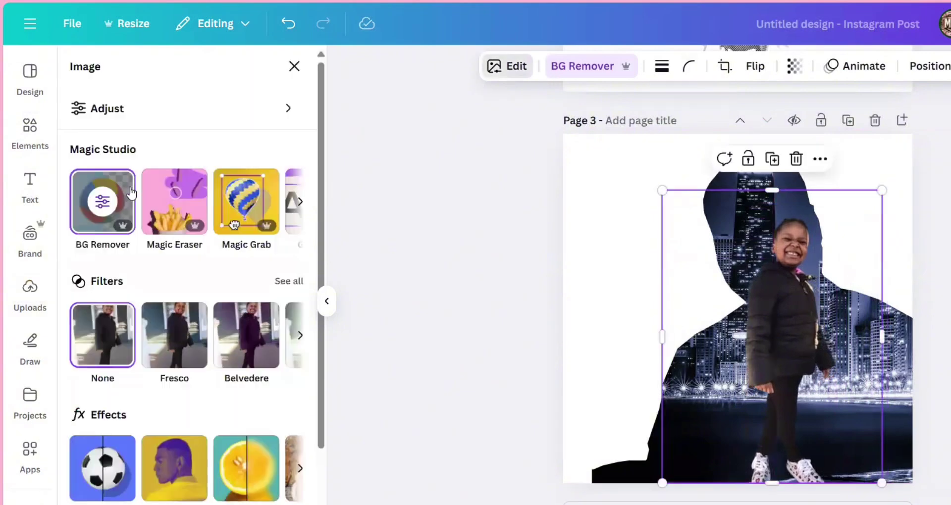
left_click(120, 475)
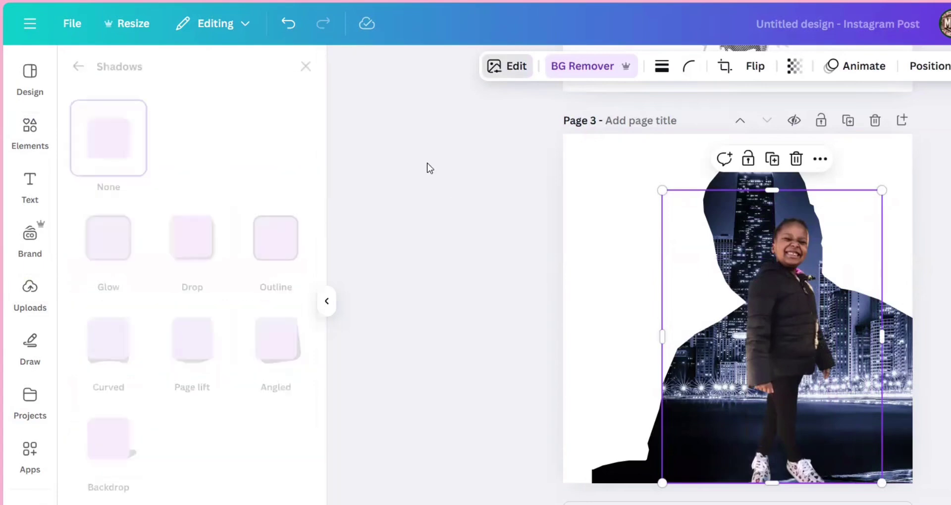
left_click(287, 242)
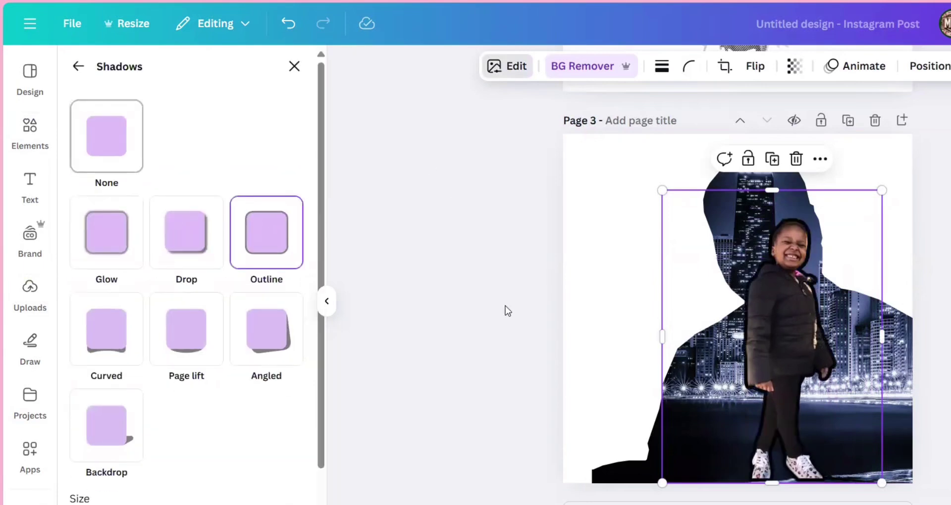
scroll(285, 471, "down", 2)
left_click(291, 475)
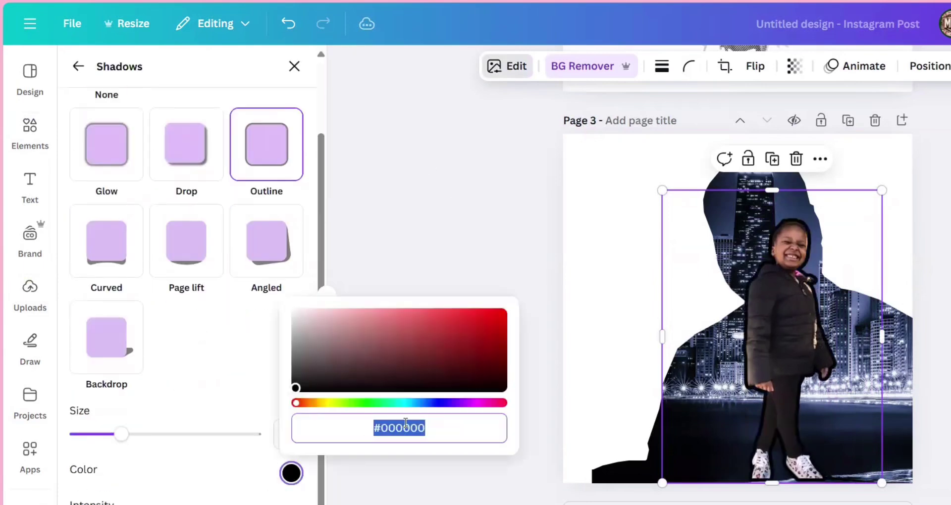
type("#ffffff")
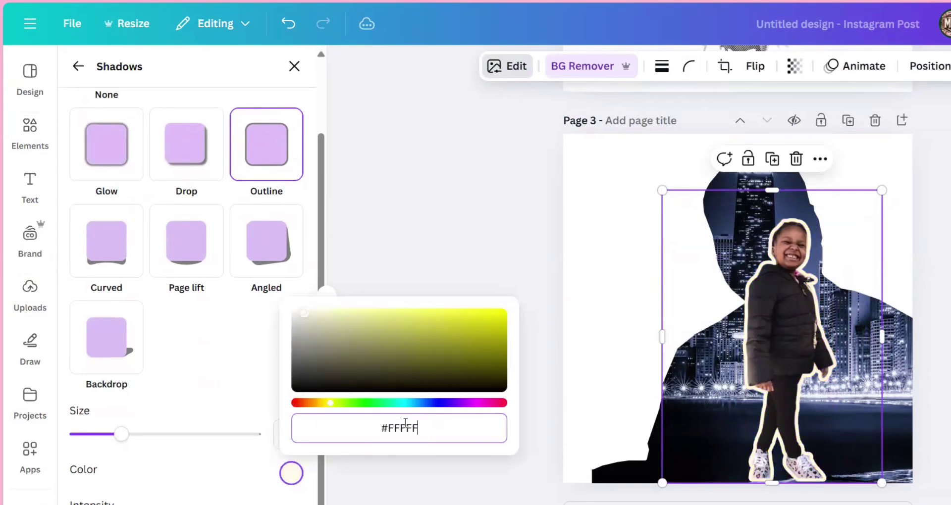
type("F")
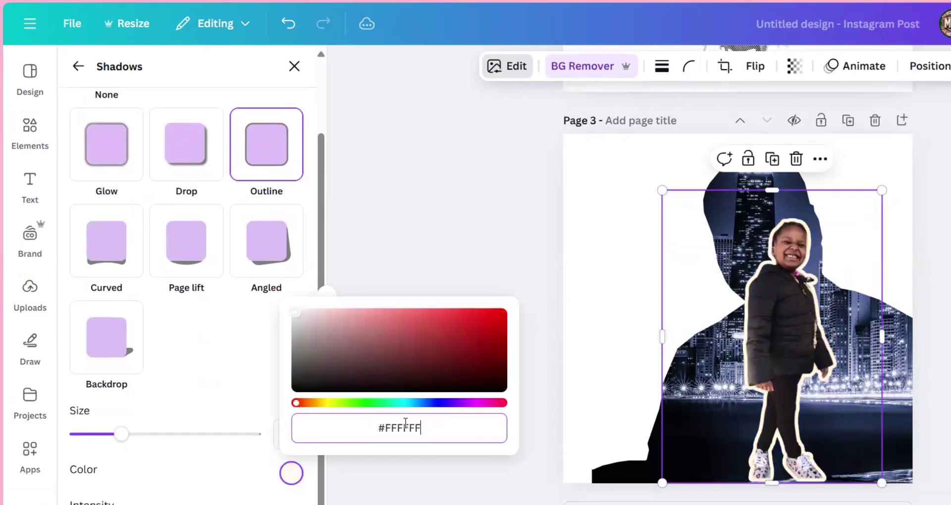
Step: Change the girl's shadow effect to Glow with size 55, and enlarge and reposition the cut-out over the skyline silhouette
left_click(122, 166)
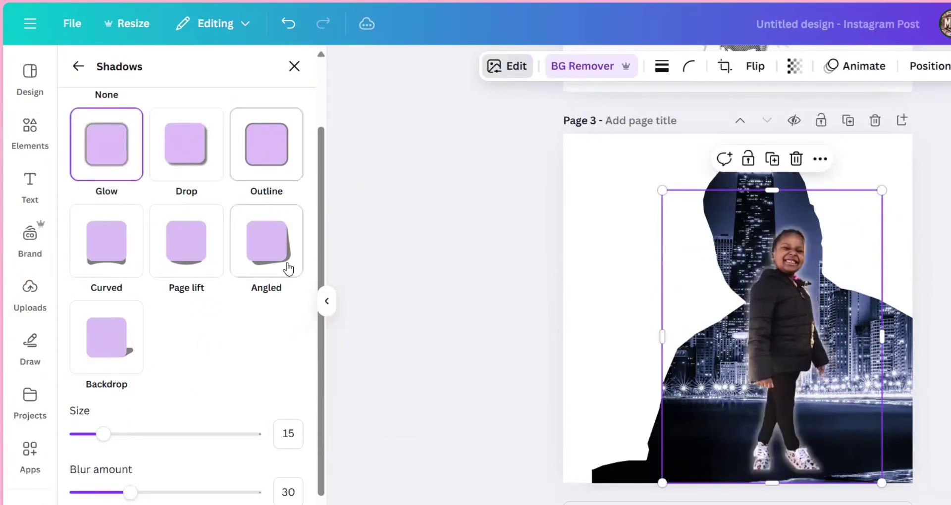
left_click_drag(110, 434, 174, 434)
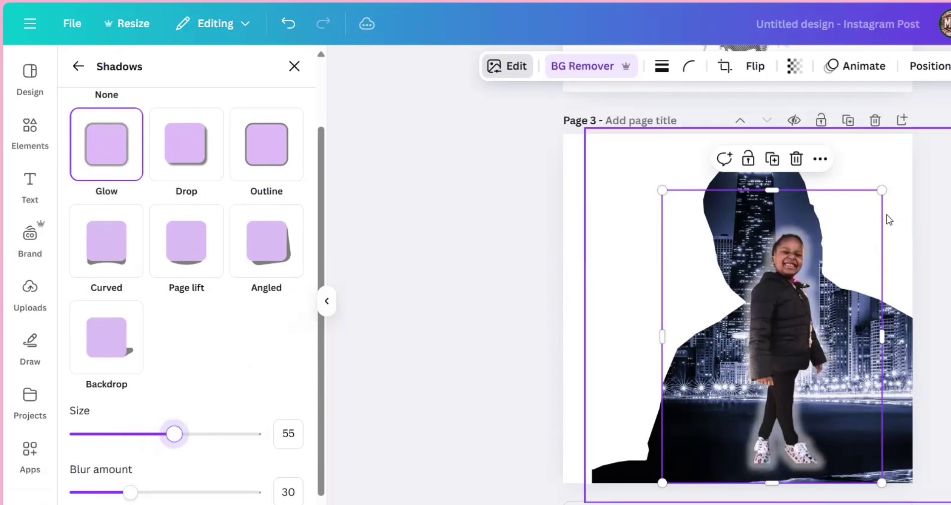
left_click_drag(882, 190, 907, 165)
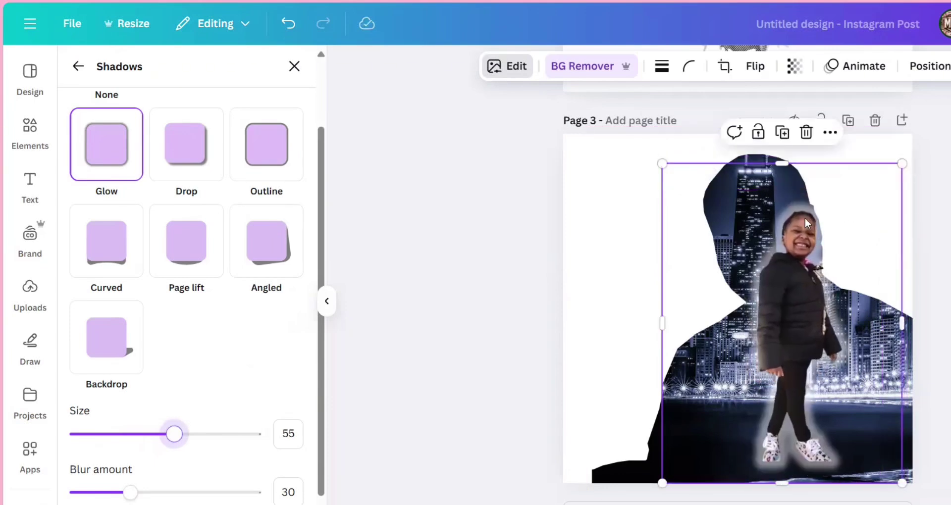
left_click_drag(792, 339, 784, 352)
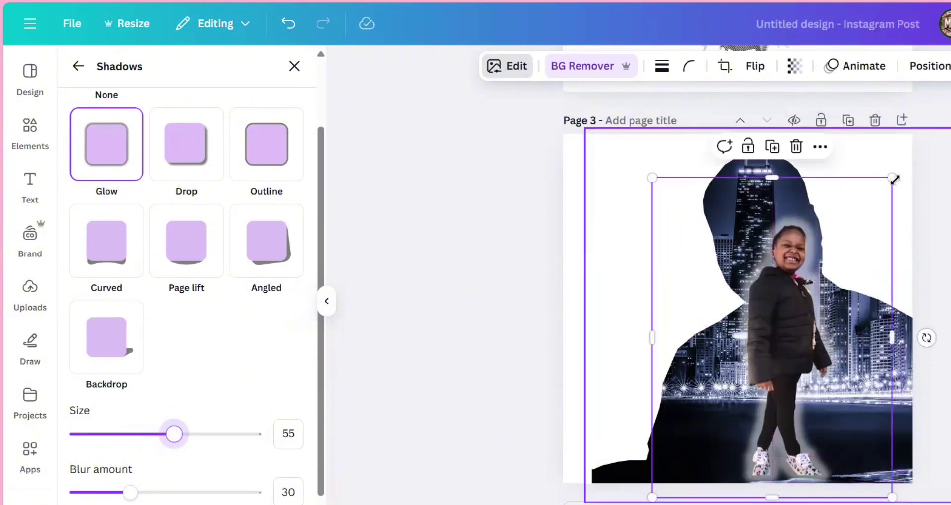
left_click_drag(895, 180, 900, 171)
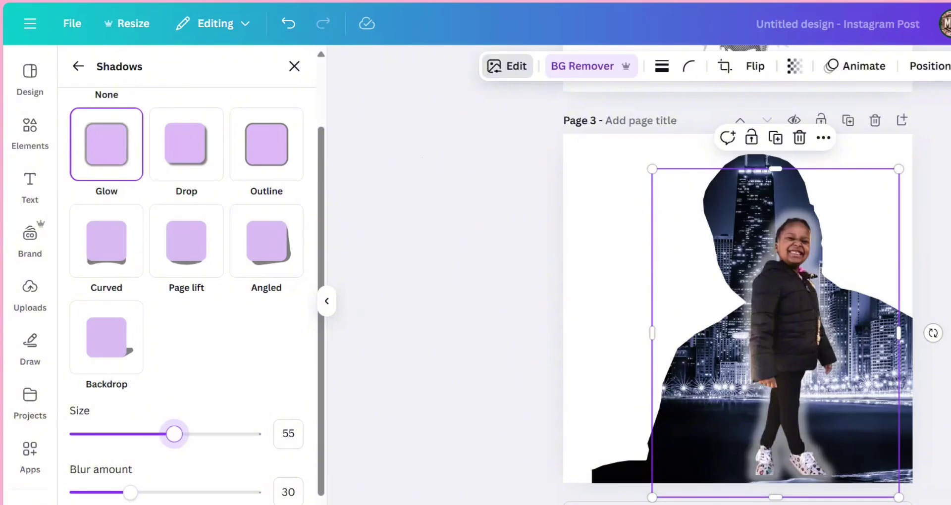
Step: Switch to Photopea, select the pixels of the black backsplash's Background layer and convert the selection to a path
left_click(198, 1)
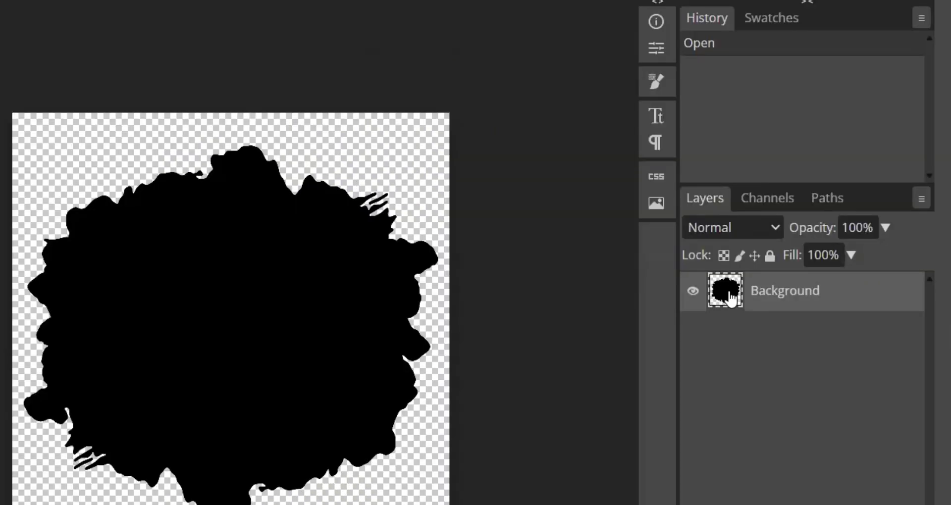
right_click(936, 328)
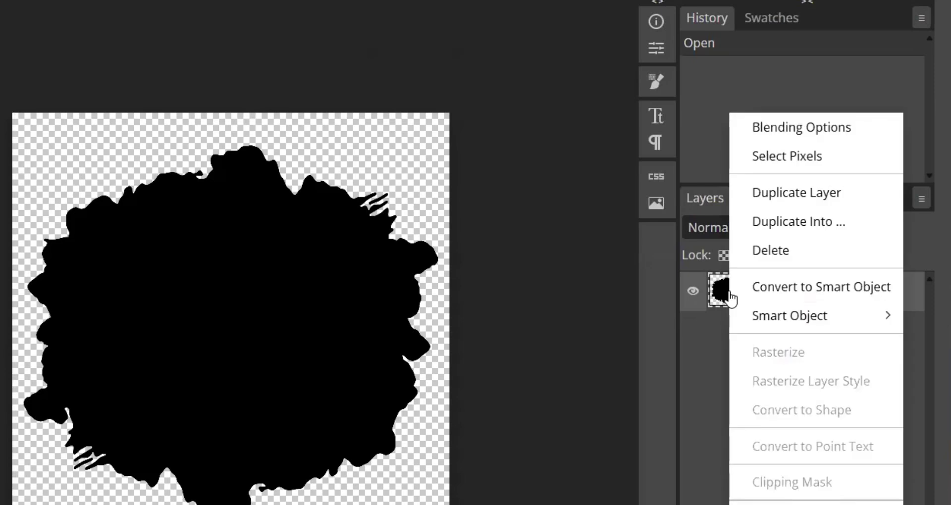
left_click(781, 159)
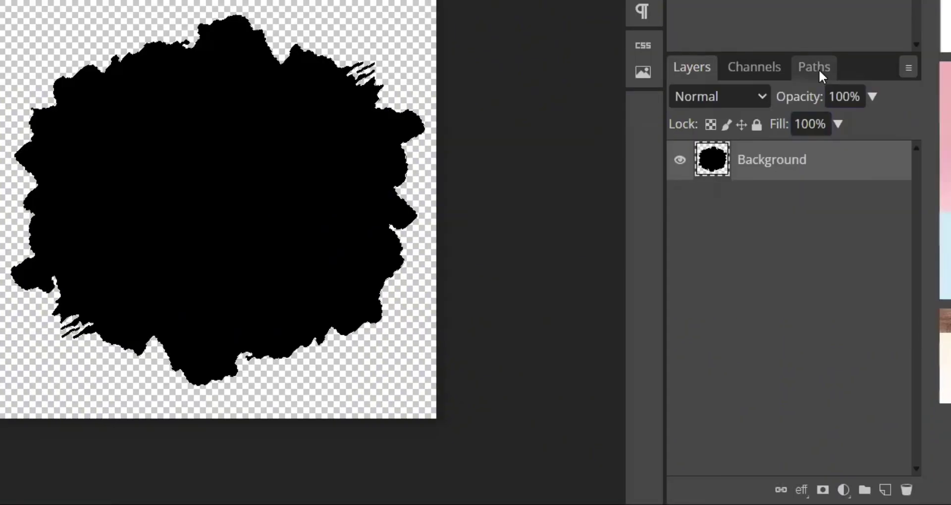
left_click(832, 200)
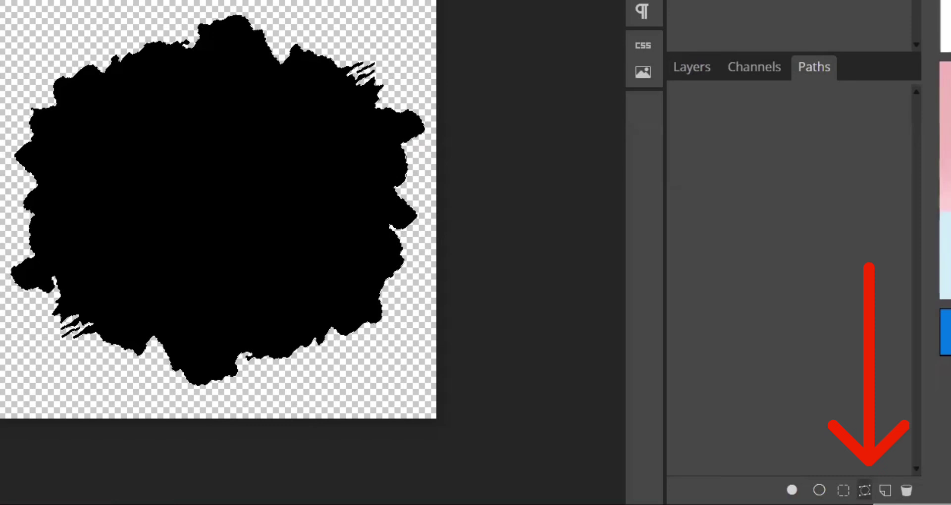
left_click(865, 490)
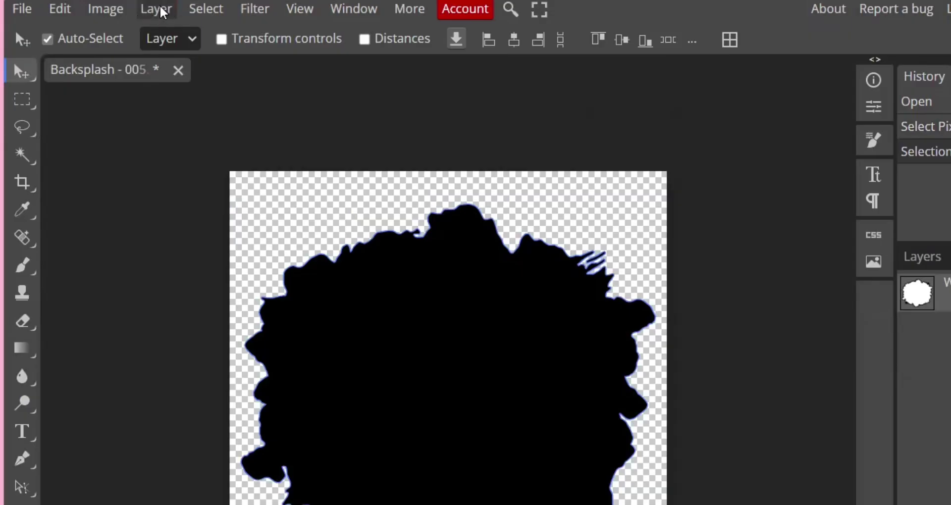
Step: Add a vector mask to the backsplash layer from the current path
left_click(159, 9)
mouse_move(258, 324)
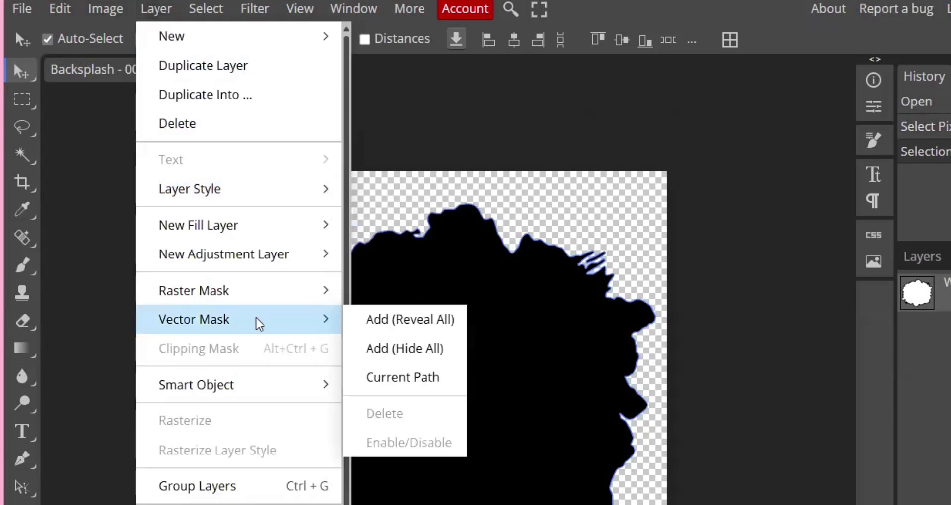
left_click(399, 379)
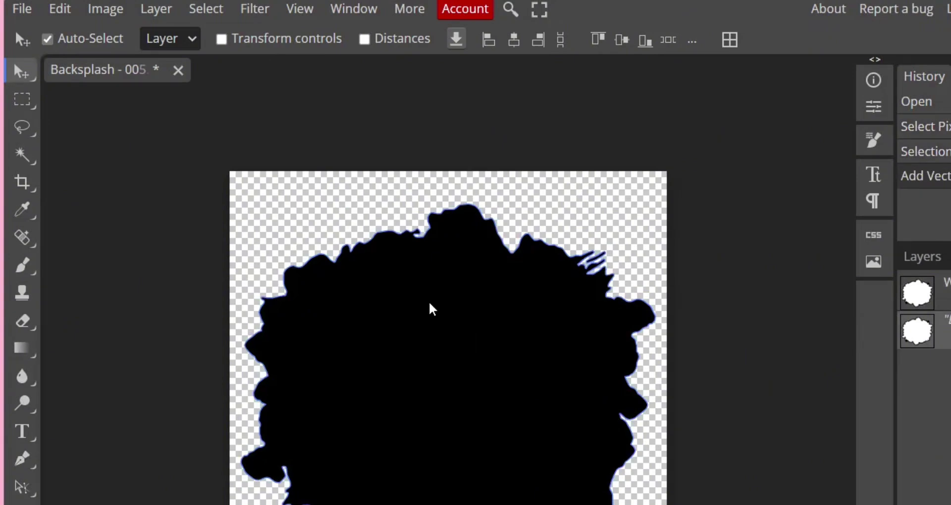
Step: Export the vector-masked backsplash image as a PDF
left_click(15, 8)
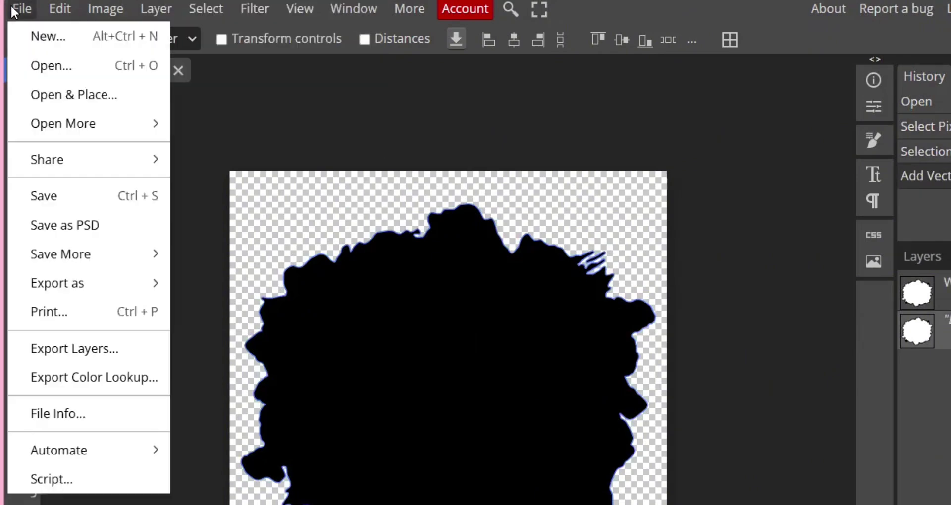
mouse_move(79, 284)
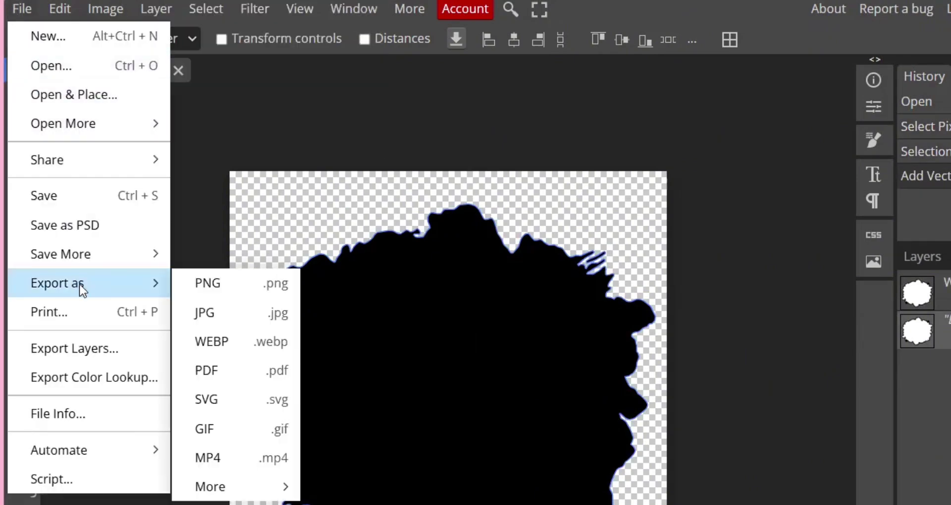
left_click(218, 375)
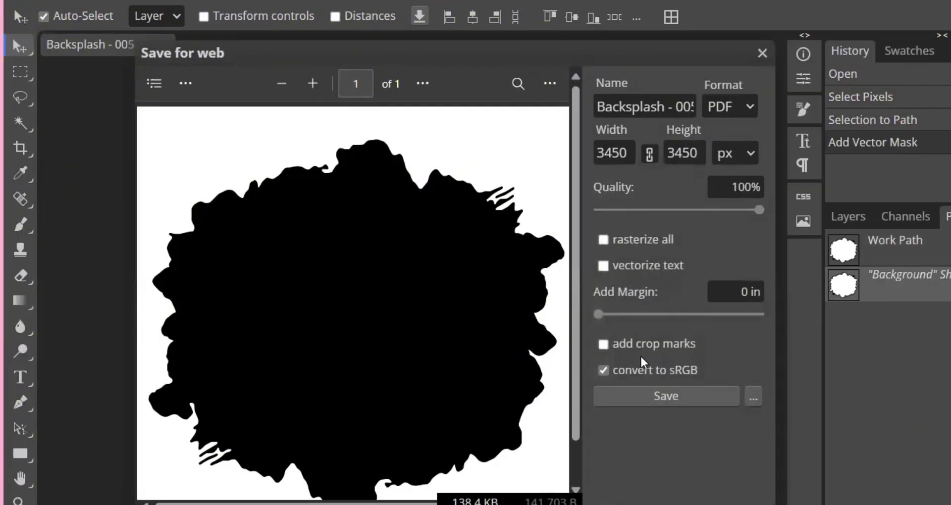
left_click(666, 397)
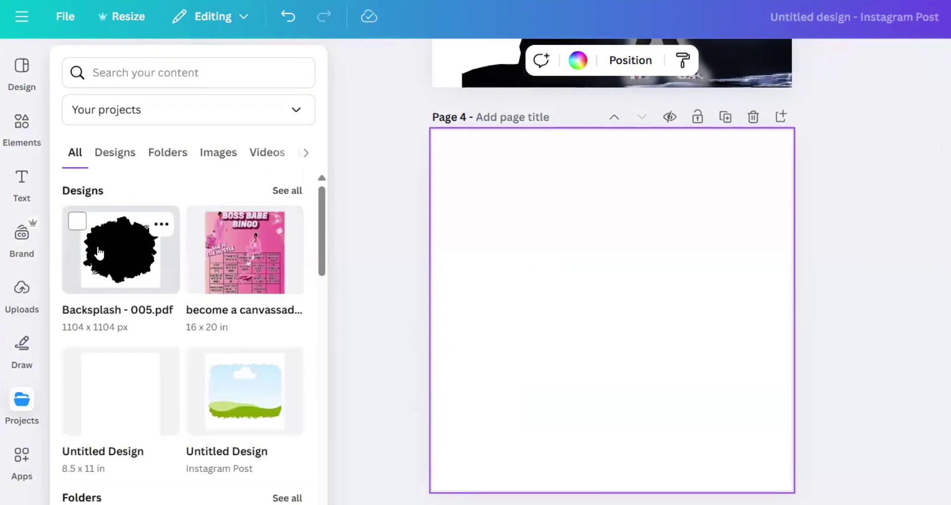
Step: Switch back to Canva, insert Backsplash - 005.pdf from the projects onto page 4 and detach the image from its shape
left_click(99, 254)
left_click(466, 274)
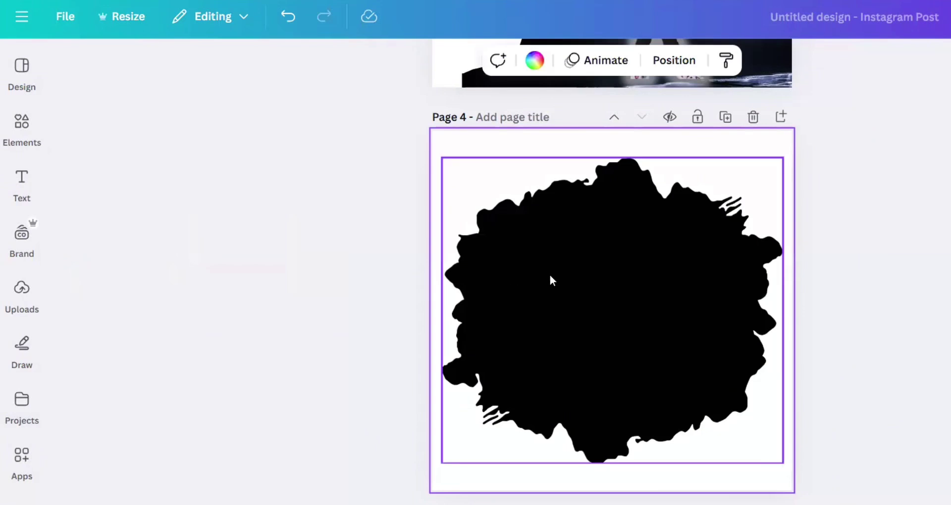
right_click(545, 259)
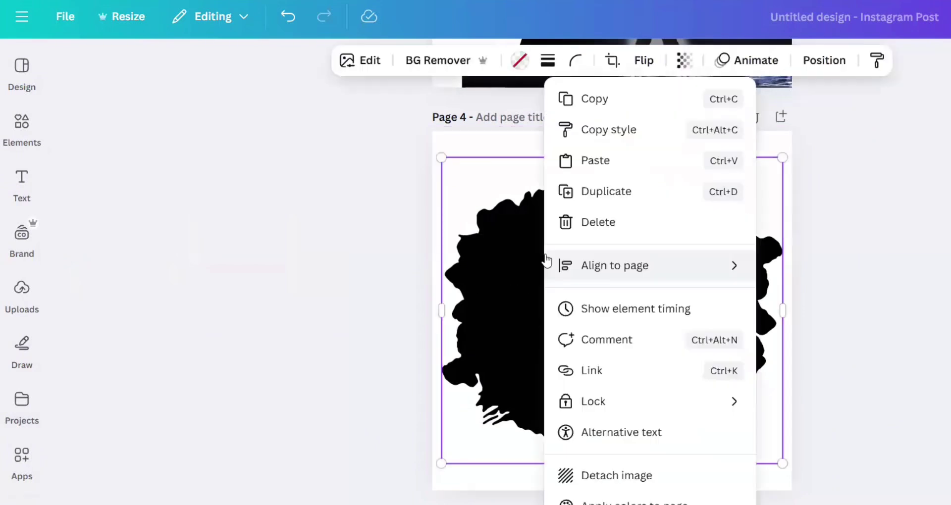
left_click(633, 473)
left_click(636, 150)
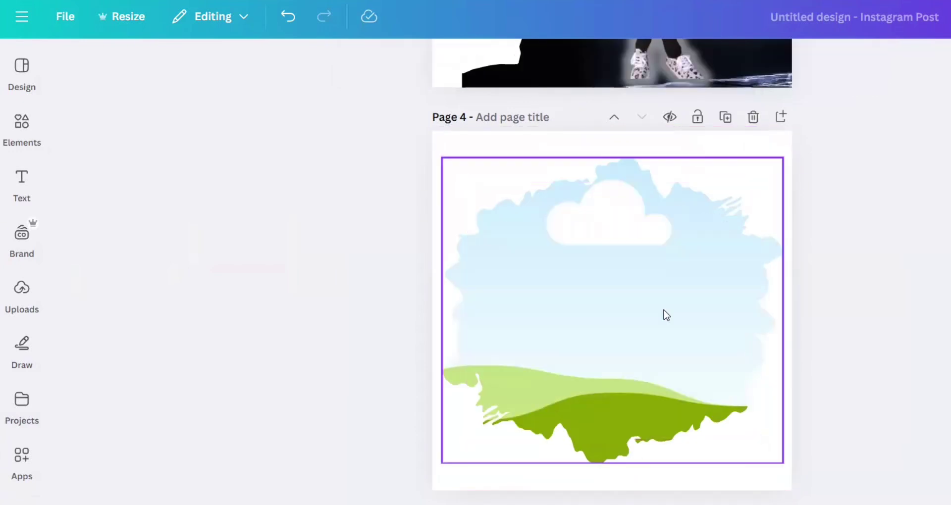